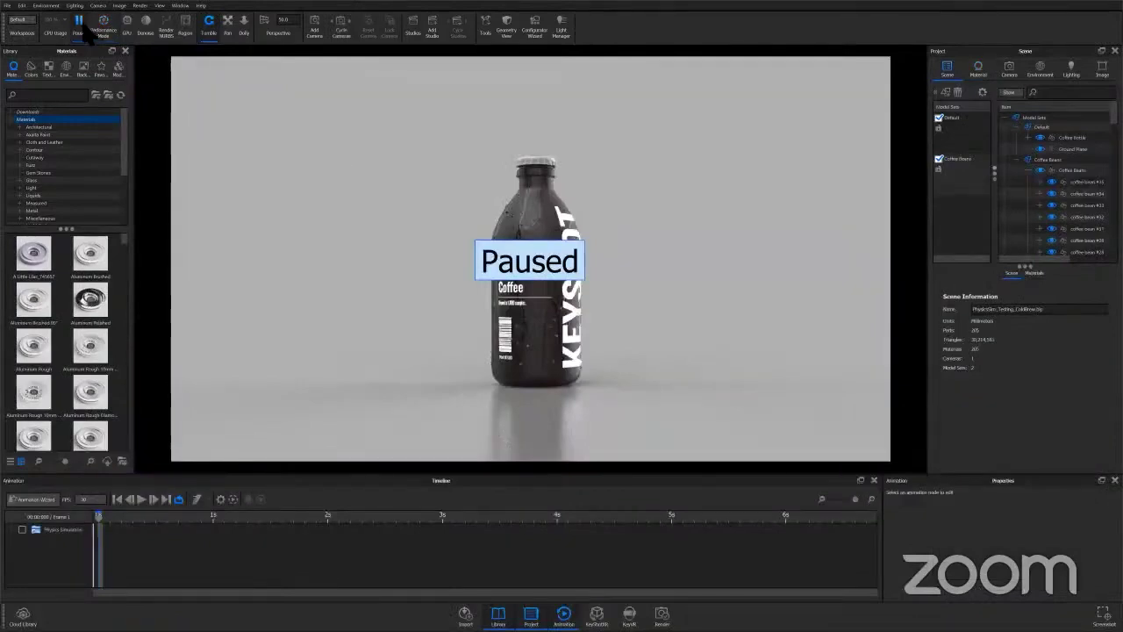
Resume the paused real-time rendering and check the coffee beans floating above the bottle.
key("shift+p")
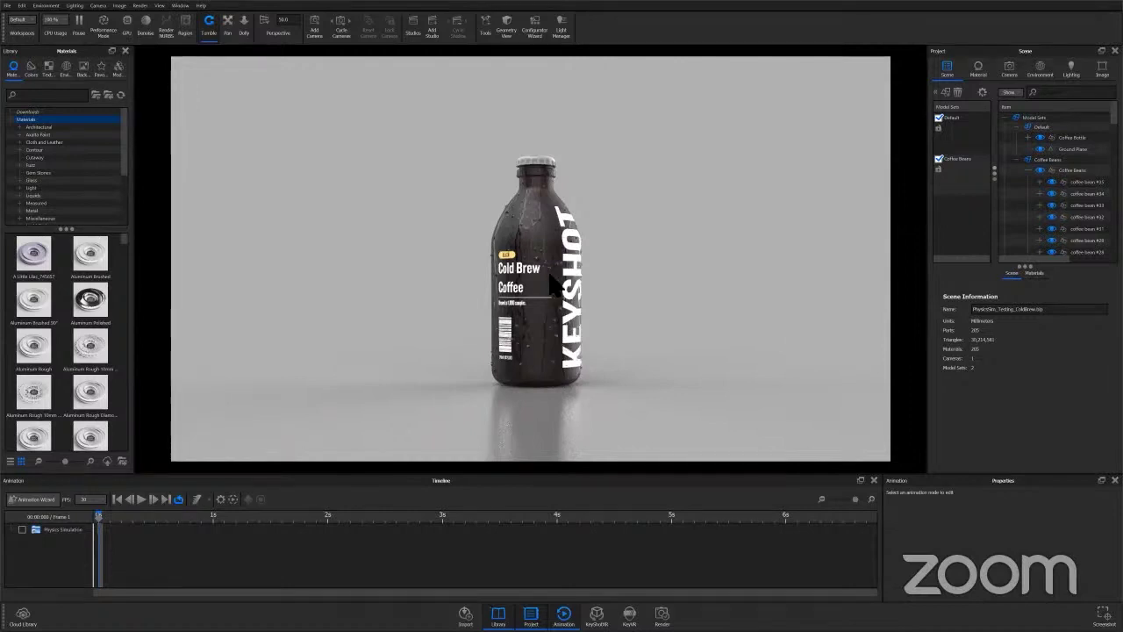
scroll(528, 130, "down", 5)
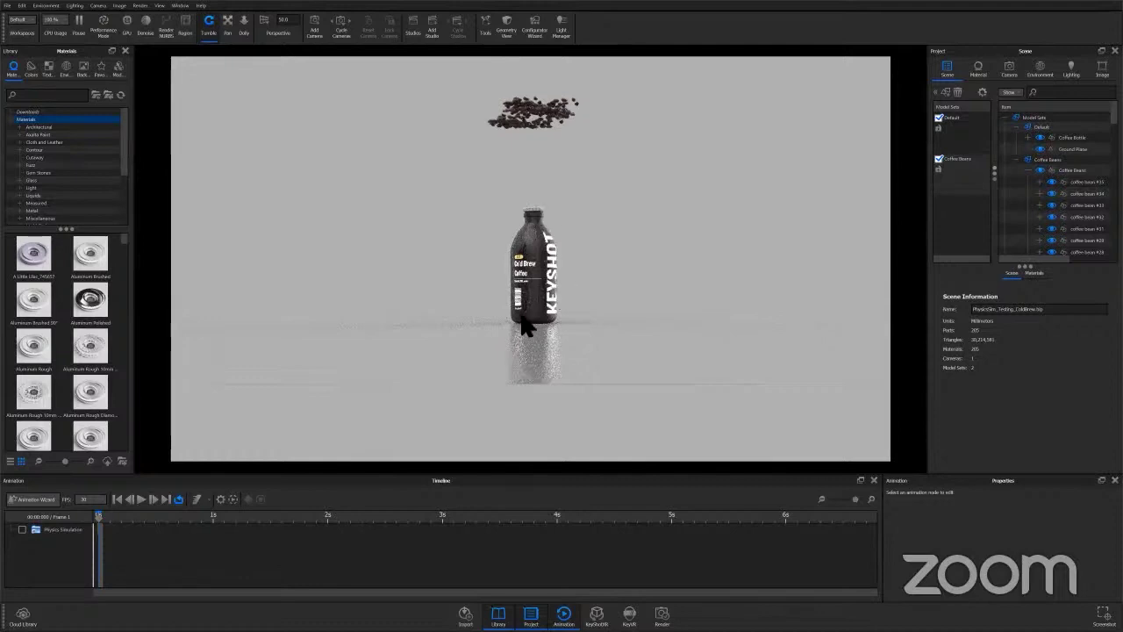
scroll(532, 261, "up", 3)
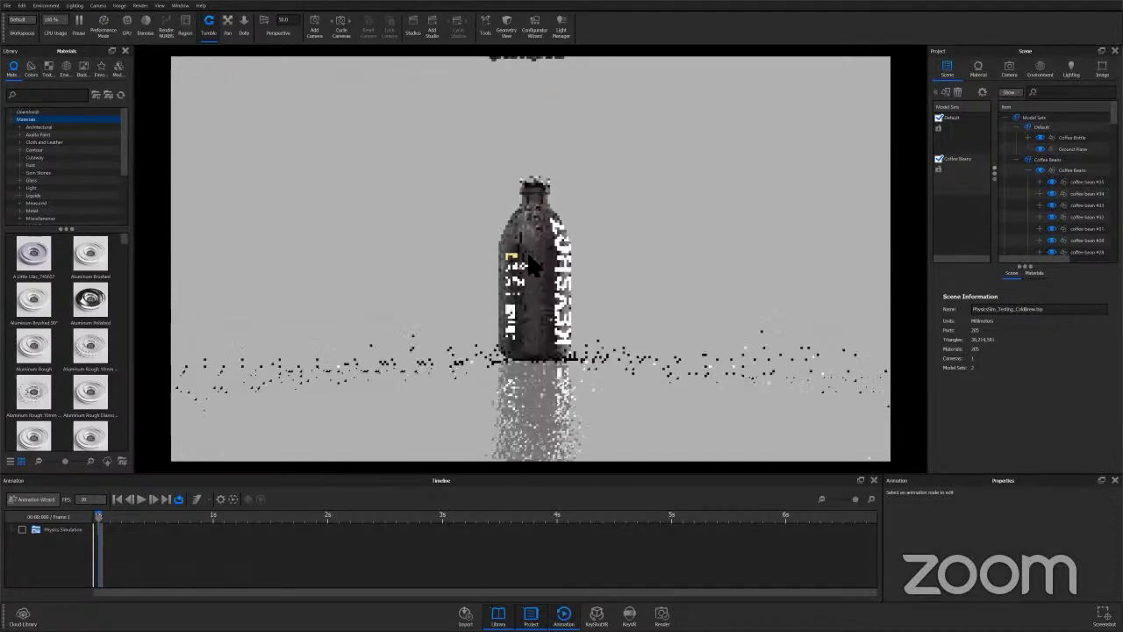
scroll(532, 262, "up", 2)
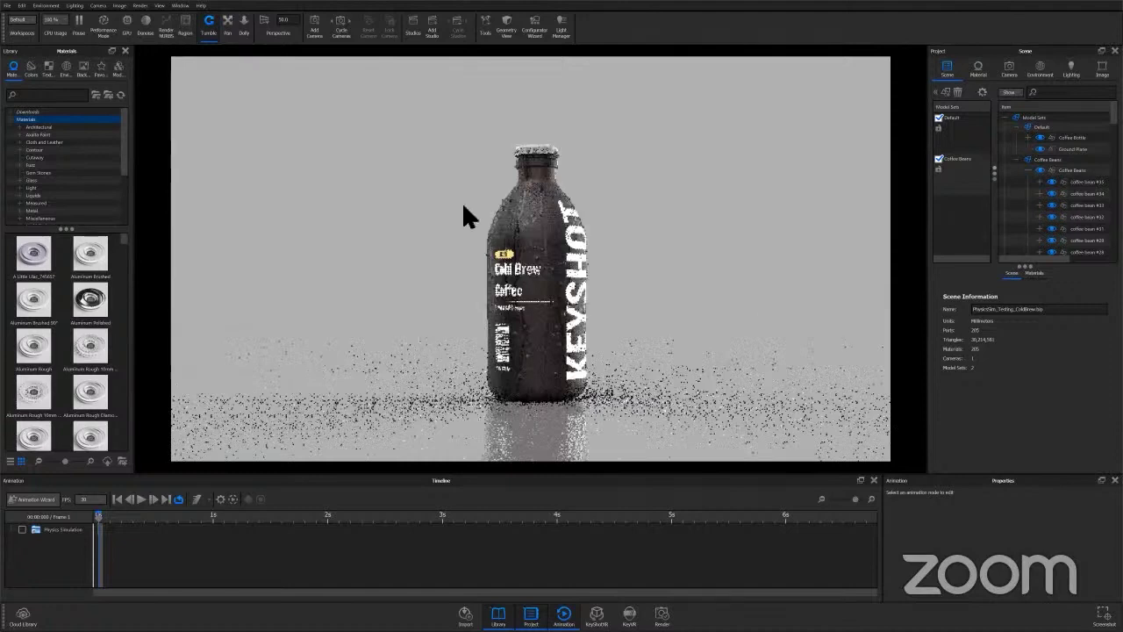
scroll(467, 149, "down", 1)
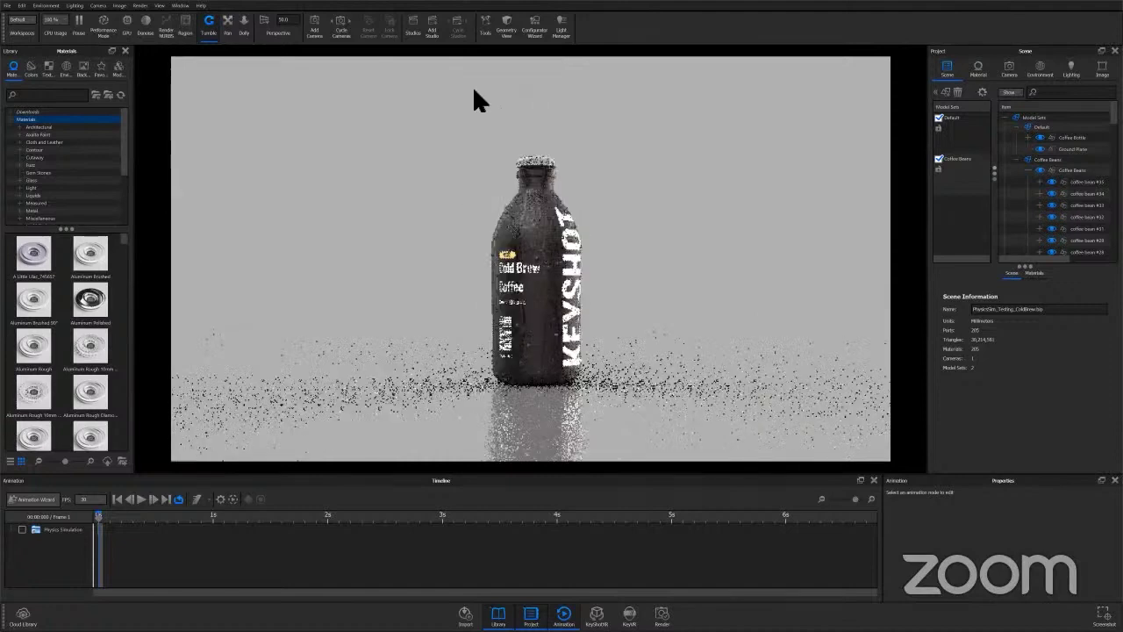
Start the Physics Simulation tool and include the whole Coffee Beans model set in the simulation.
left_click(485, 26)
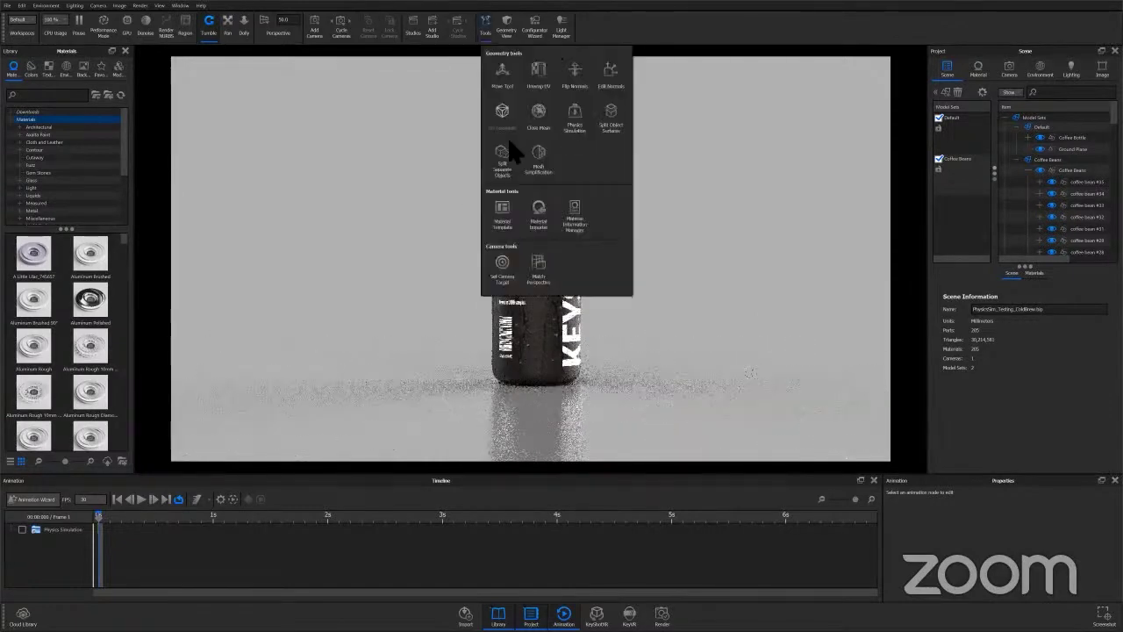
left_click(575, 119)
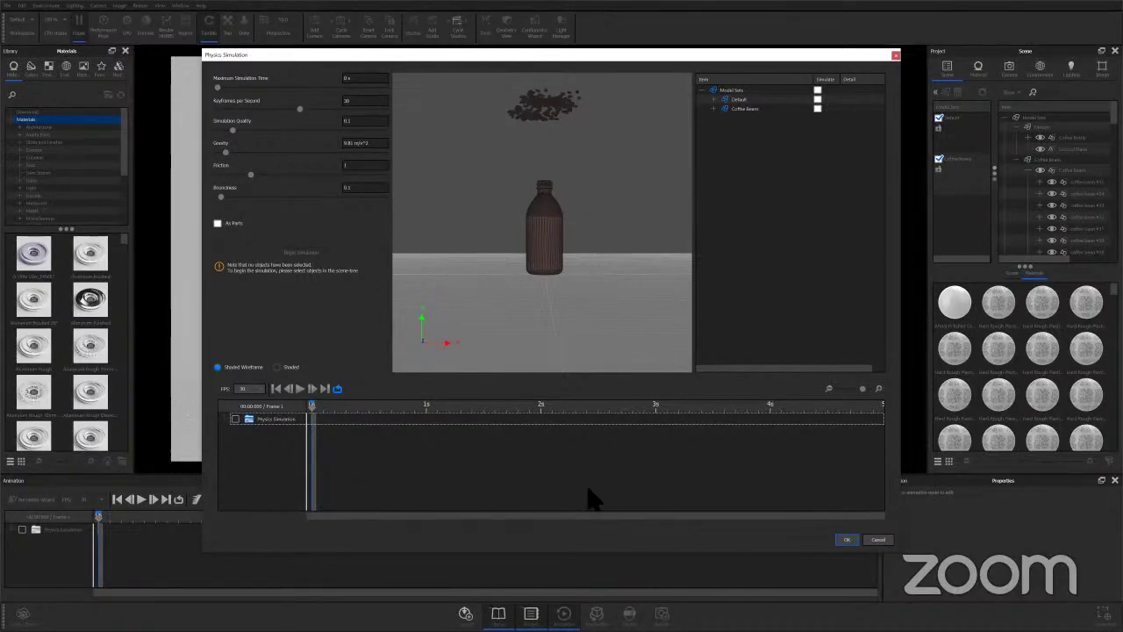
left_click(714, 108)
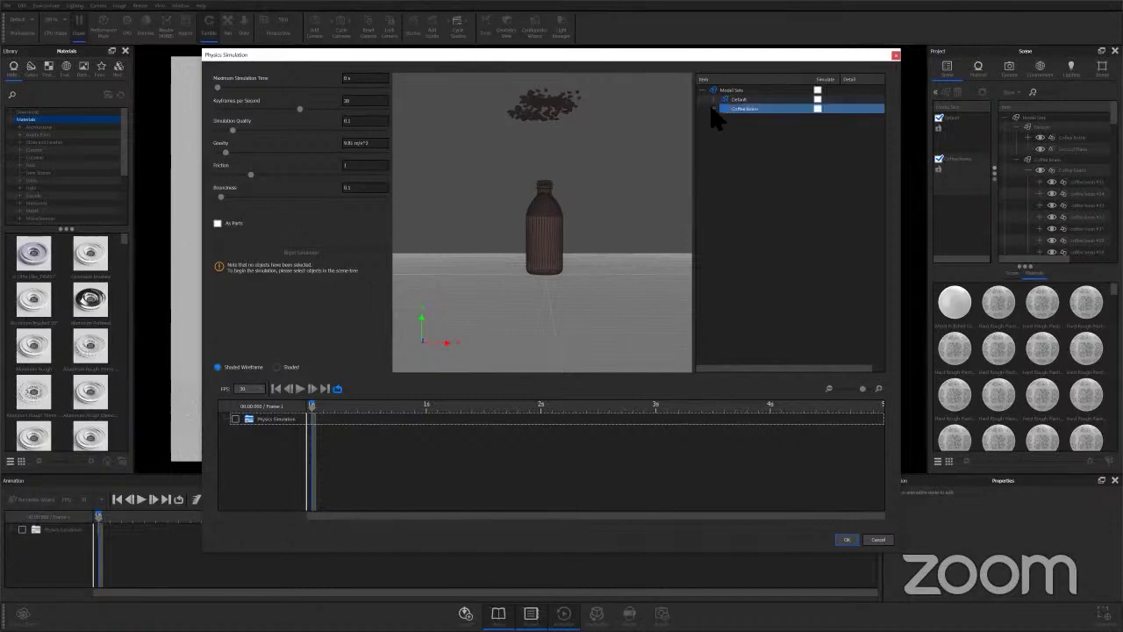
left_click(794, 119)
left_click(816, 142)
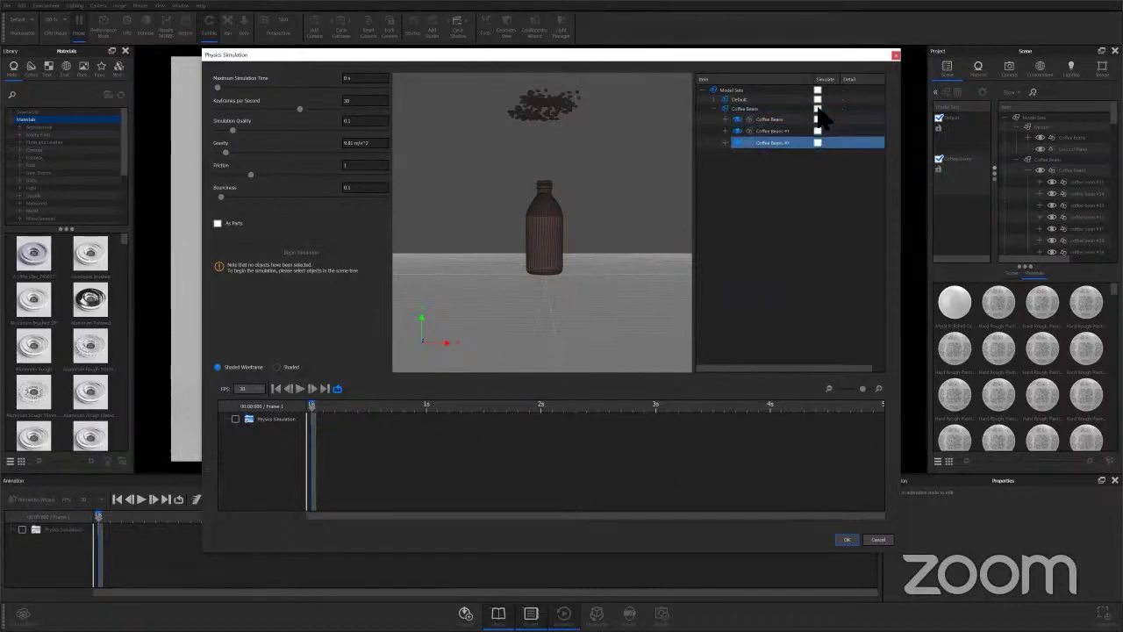
left_click(818, 109)
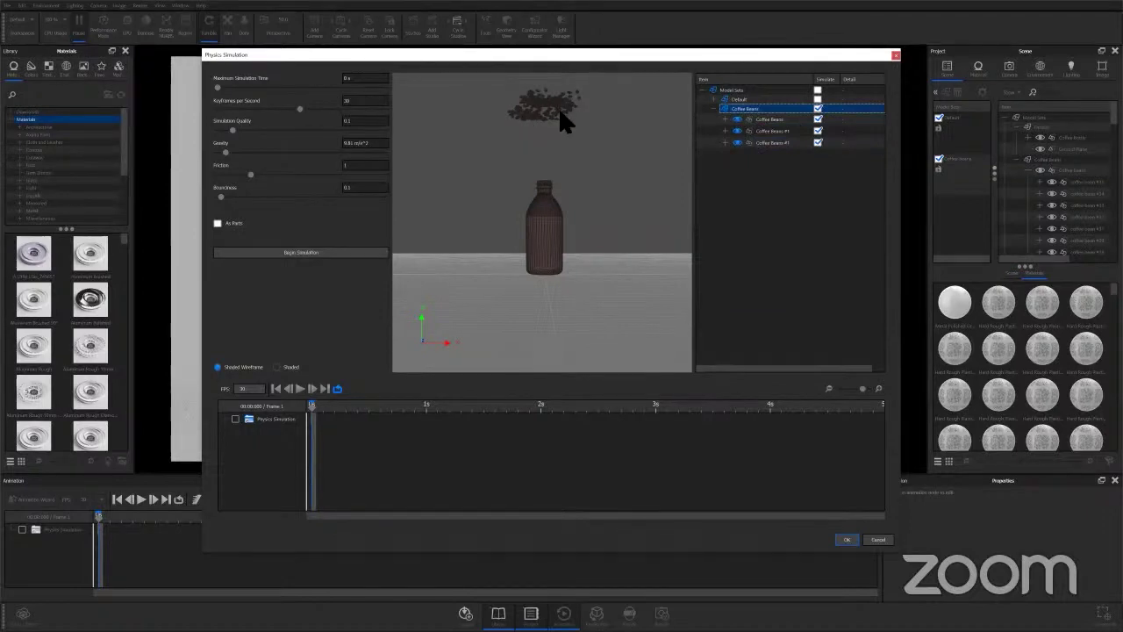
Set the maximum simulation time to 2 s and enable simulating the objects as parts.
left_click(378, 78)
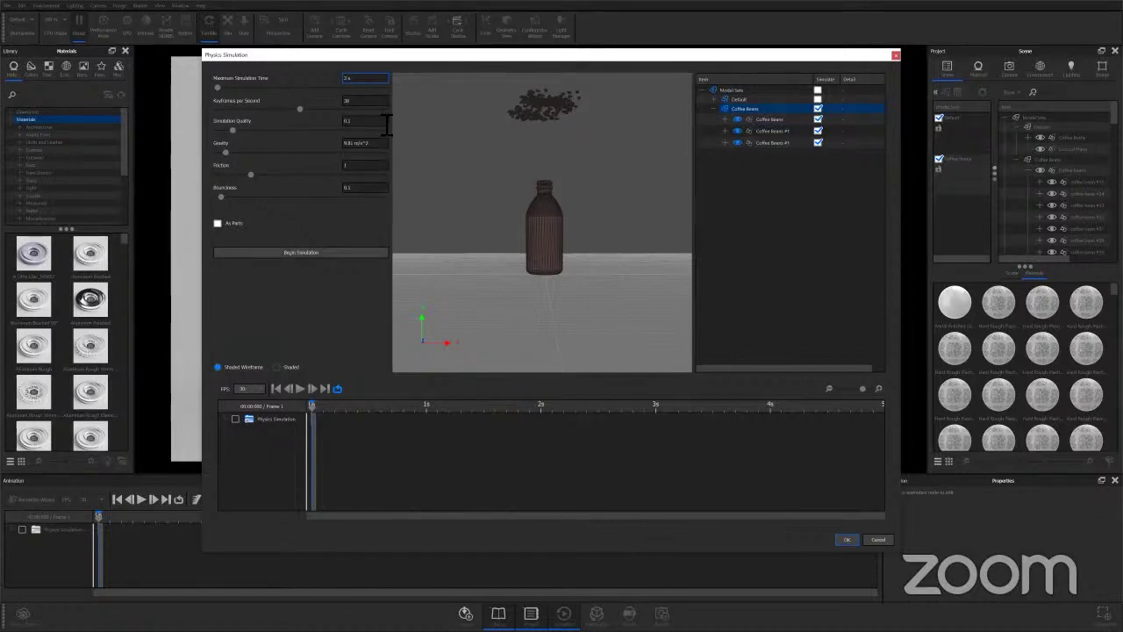
left_click(351, 101)
left_click(309, 421)
left_click(217, 224)
right_click_drag(584, 181, 519, 123)
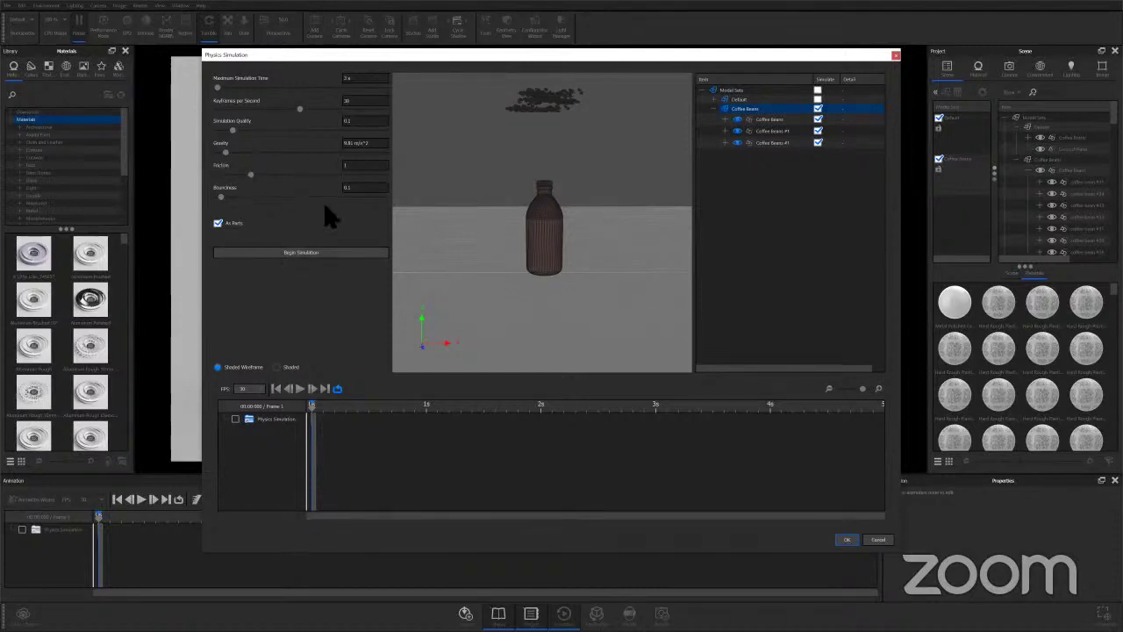
Run the coffee bean physics simulation and accept it with the animation rewound to its first frame.
left_click(313, 254)
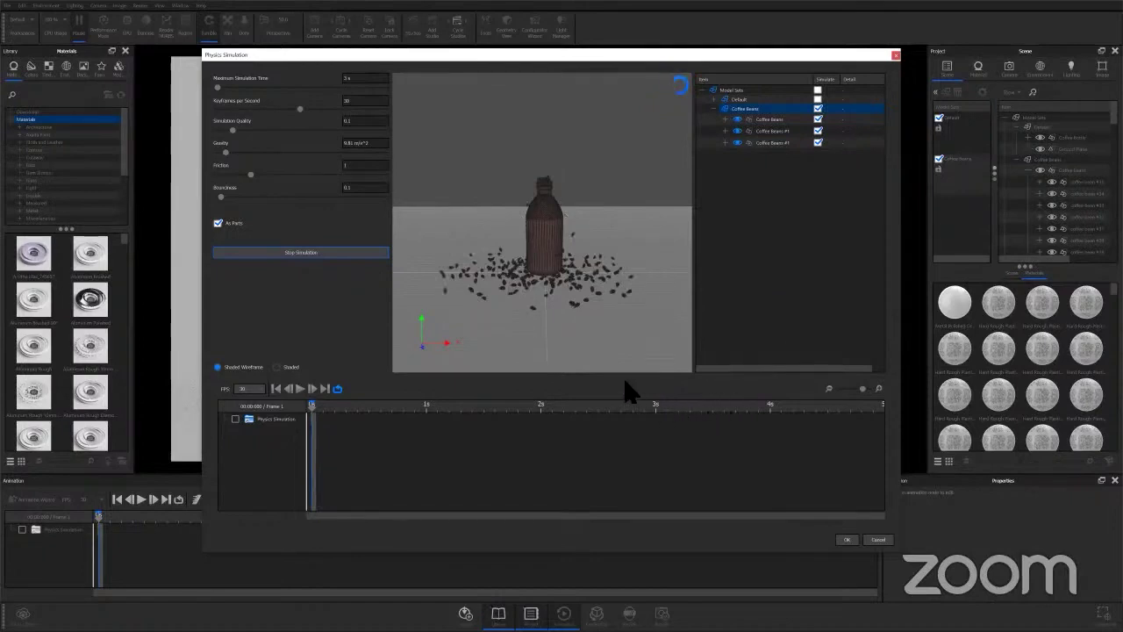
left_click(616, 420)
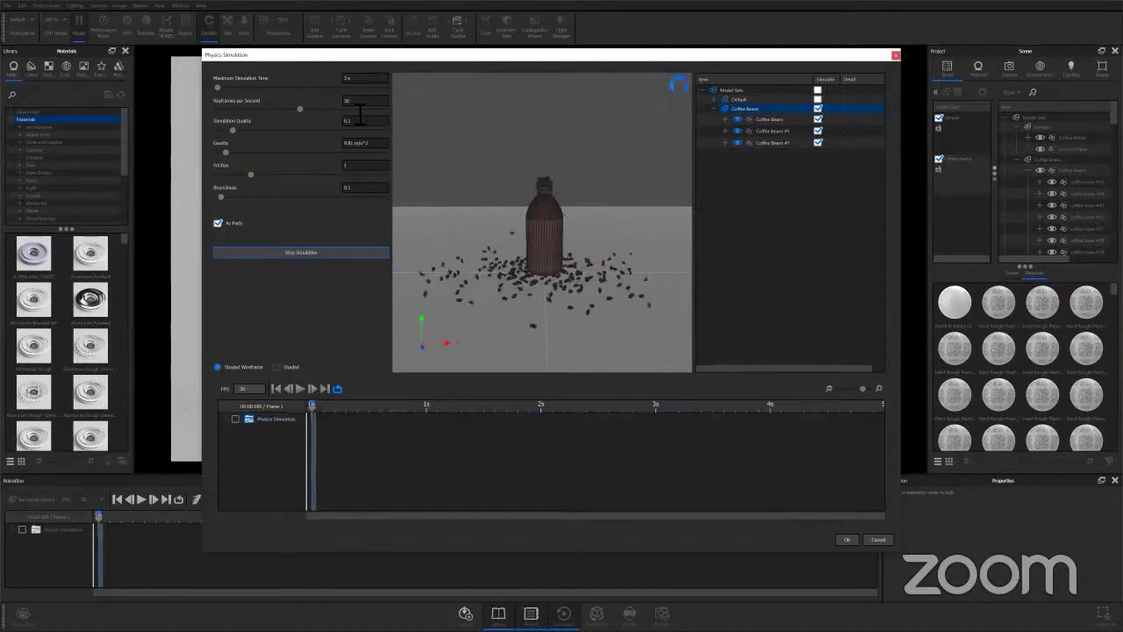
left_click(349, 79)
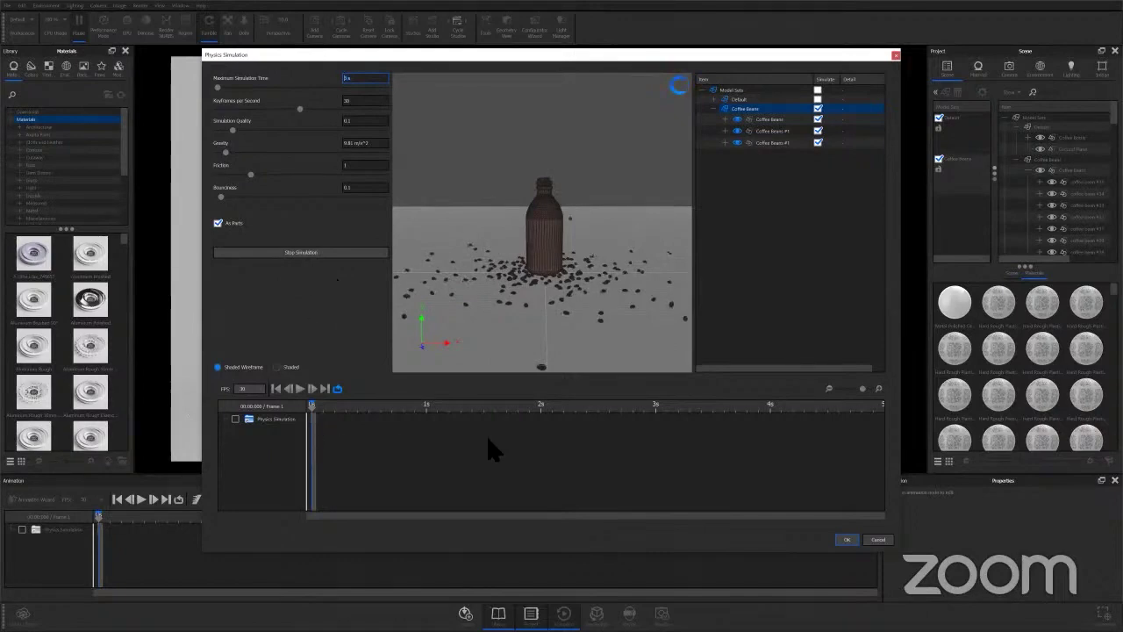
left_click(239, 420)
left_click(312, 253)
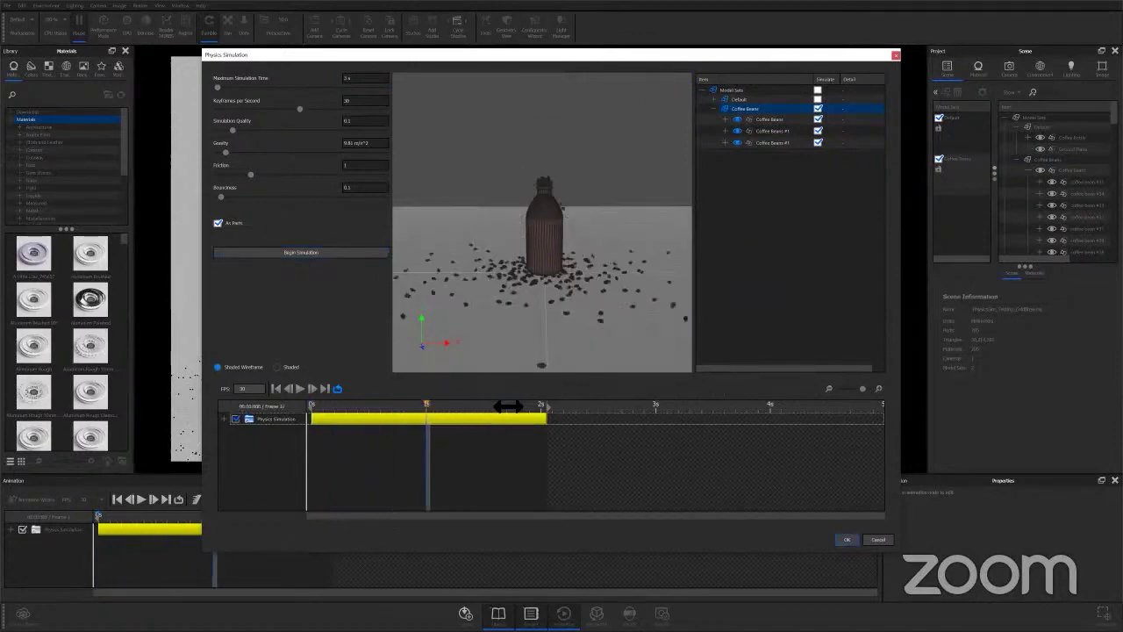
left_click_drag(405, 410, 307, 438)
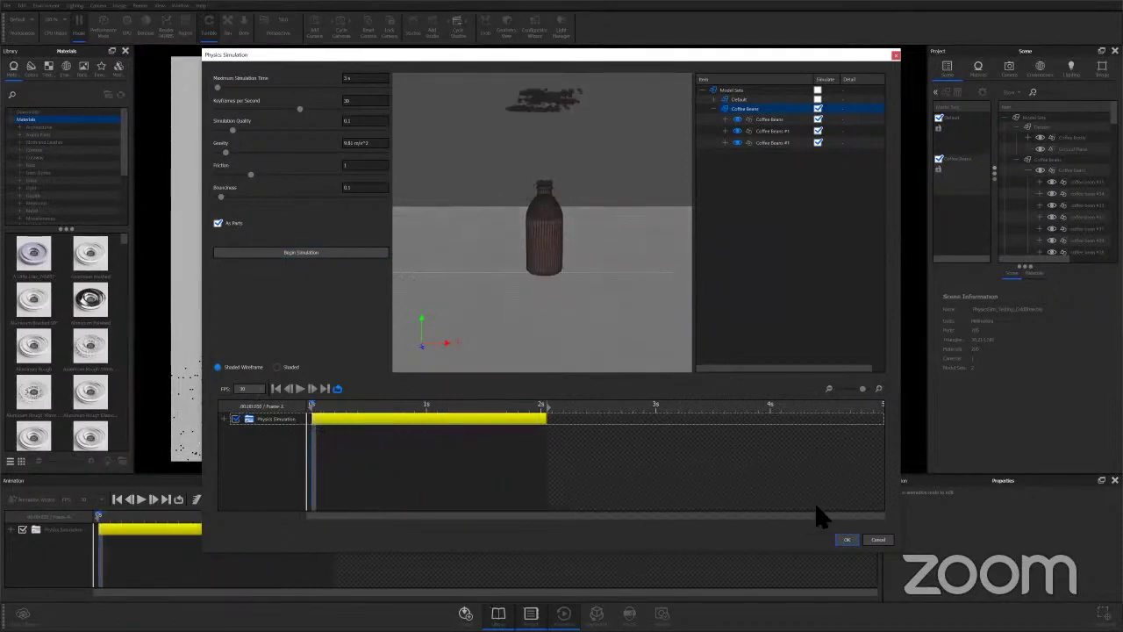
left_click(847, 539)
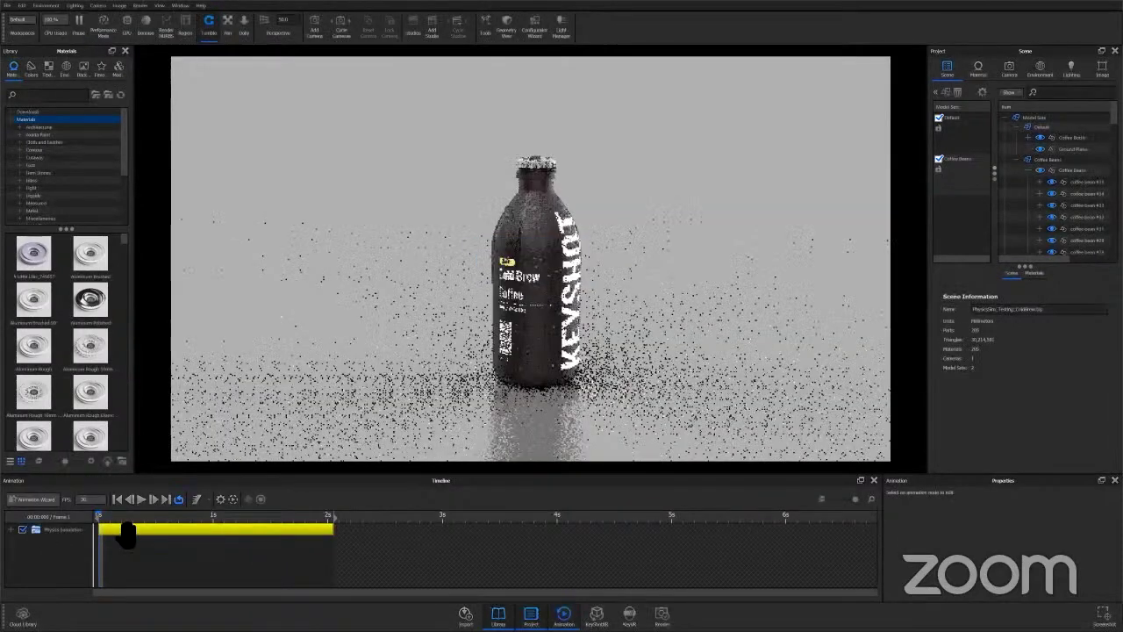
Examine the individual coffee bean keyframe tracks inside the Physics Simulation animation folder, leaving the folder collapsed.
left_click(13, 531)
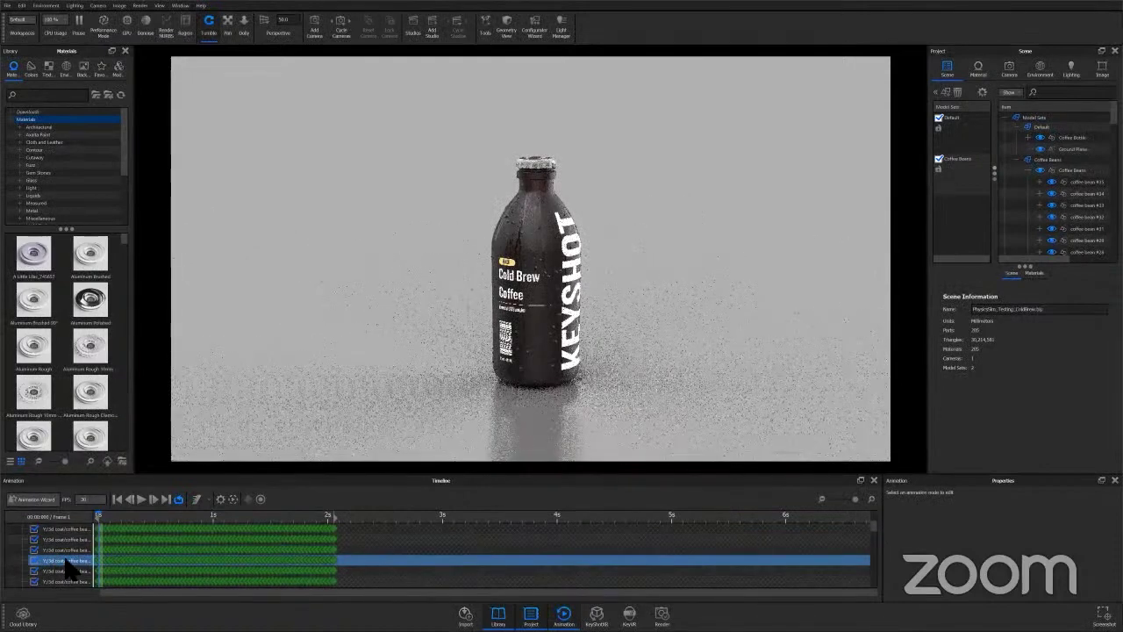
left_click(300, 539)
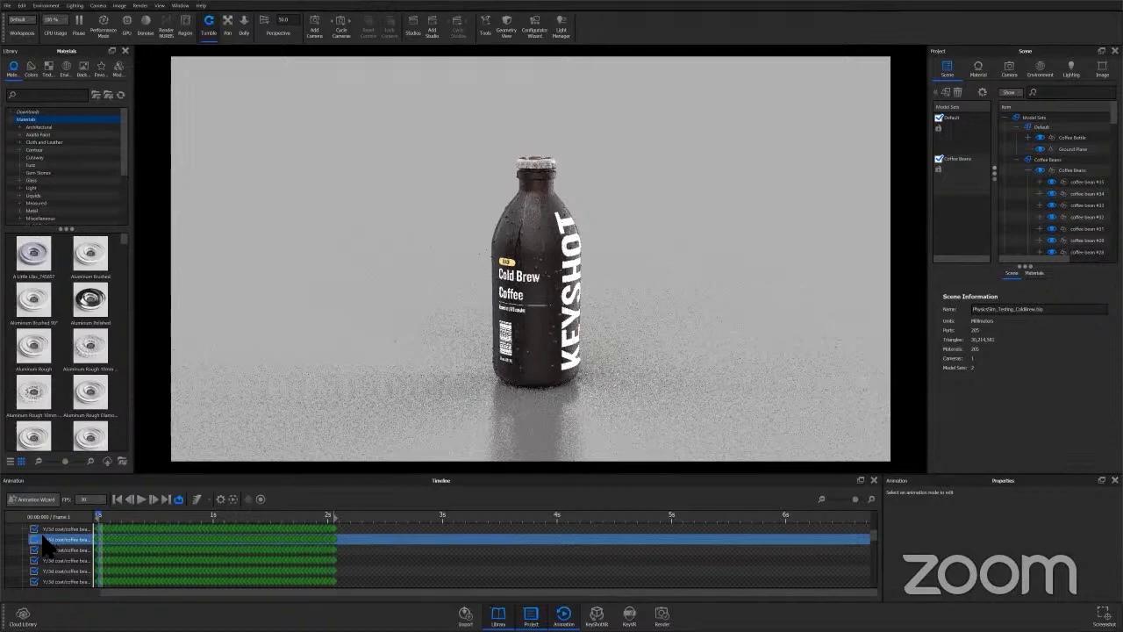
scroll(50, 536, "up", 1)
left_click(19, 531)
left_click(13, 537)
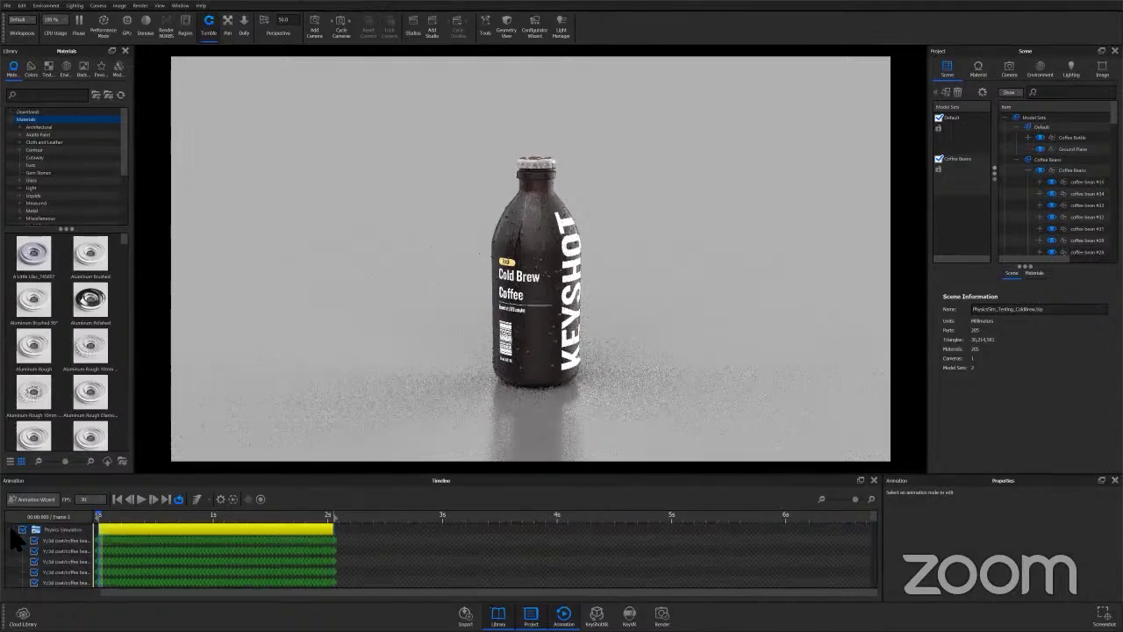
left_click(11, 530)
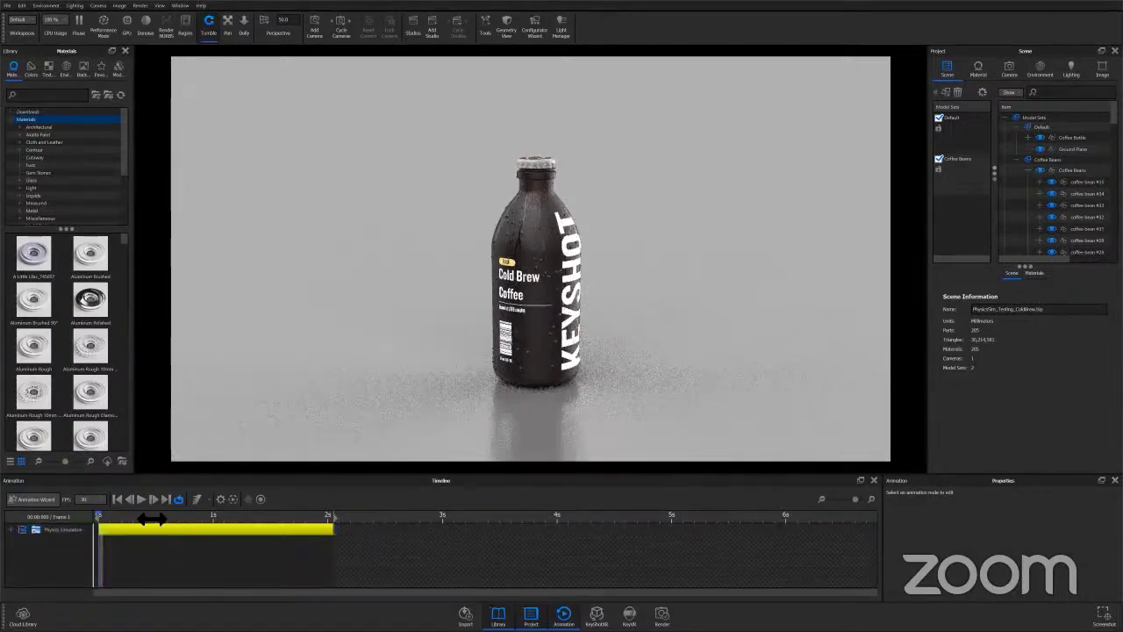
Move the animation to frame 9, with the beans bouncing around the bottle, and turn on motion blur.
left_click(145, 520)
left_click_drag(145, 519, 130, 518)
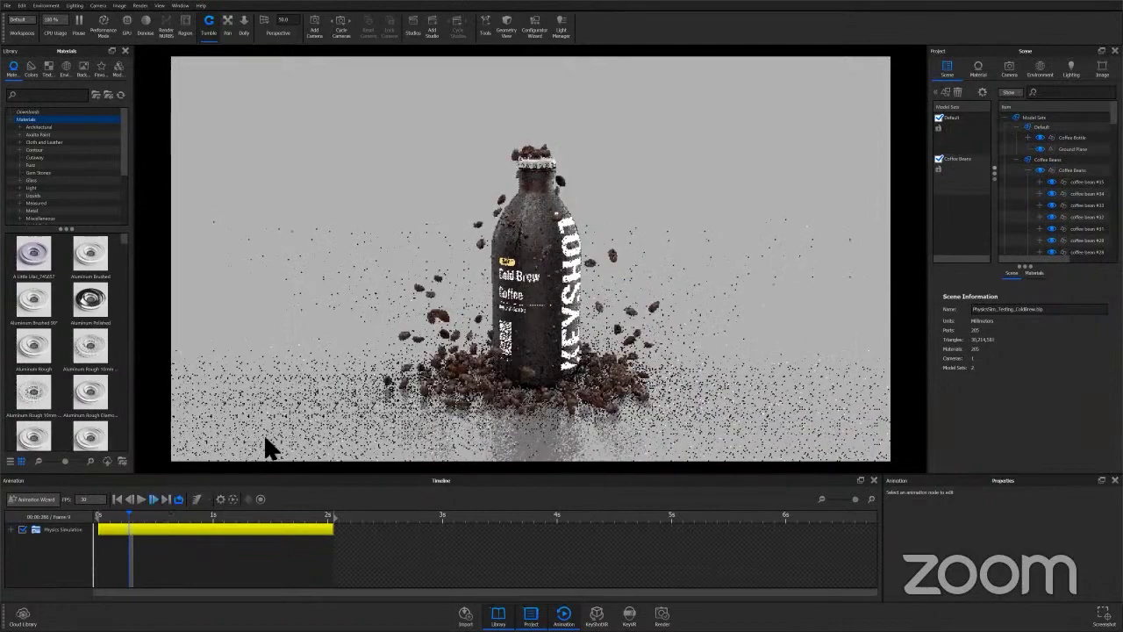
left_click(198, 499)
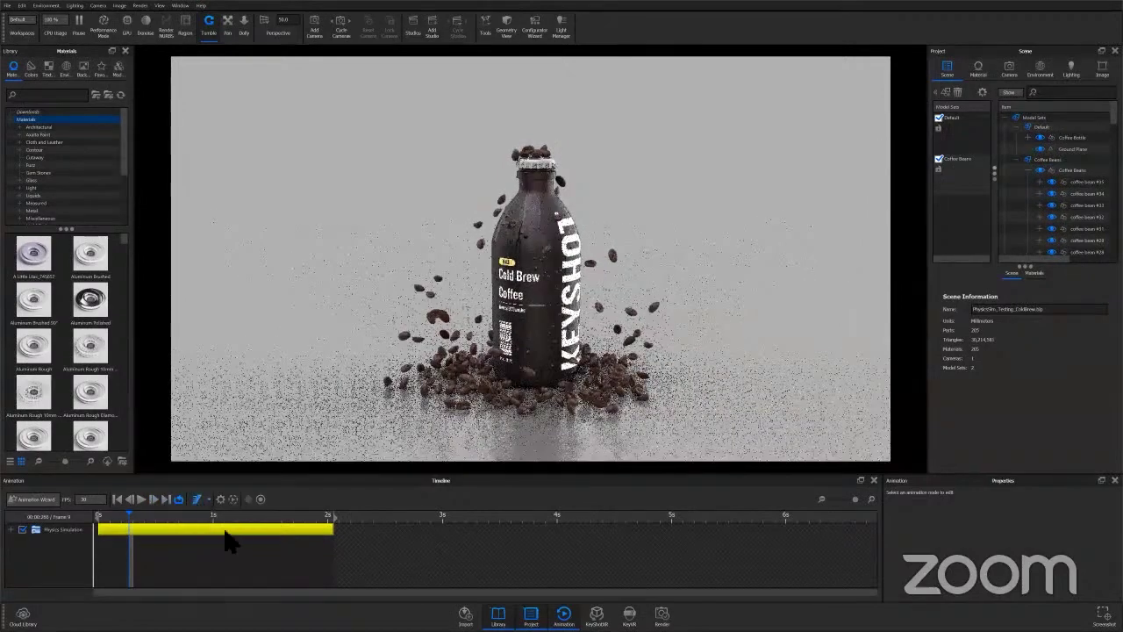